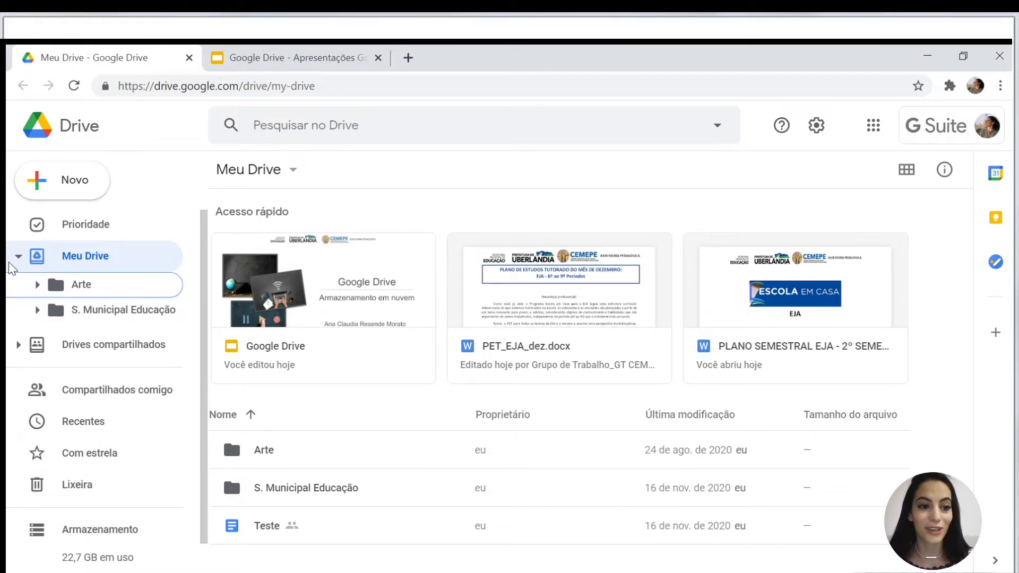
Expand the Meu Drive folder tree down through S. Municipal Educação to the subfolders of the "5. Ações Isolame..." folder.
{"action": "left_click", "coordinate": [21, 255]}
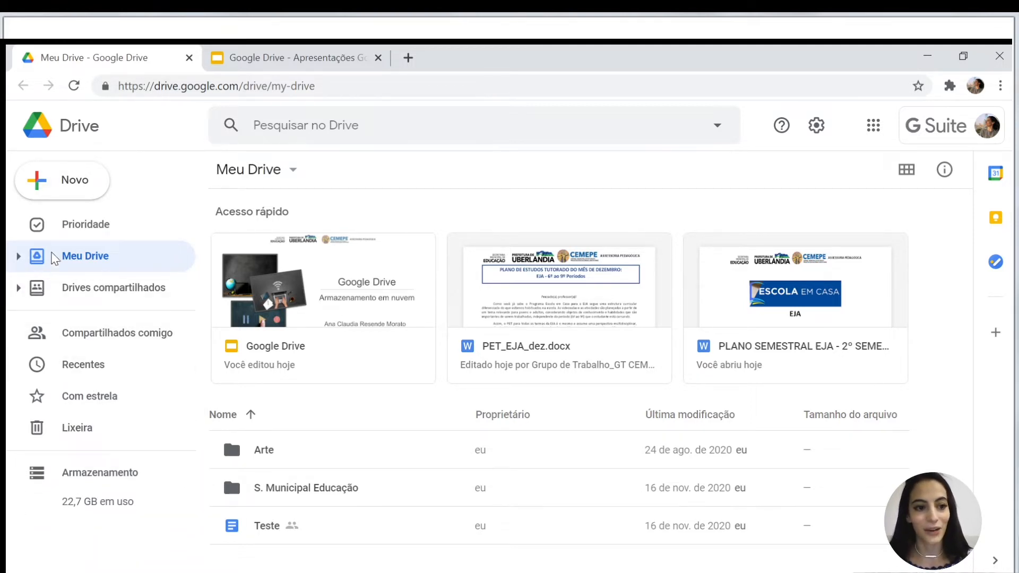
{"action": "left_click", "coordinate": [18, 257]}
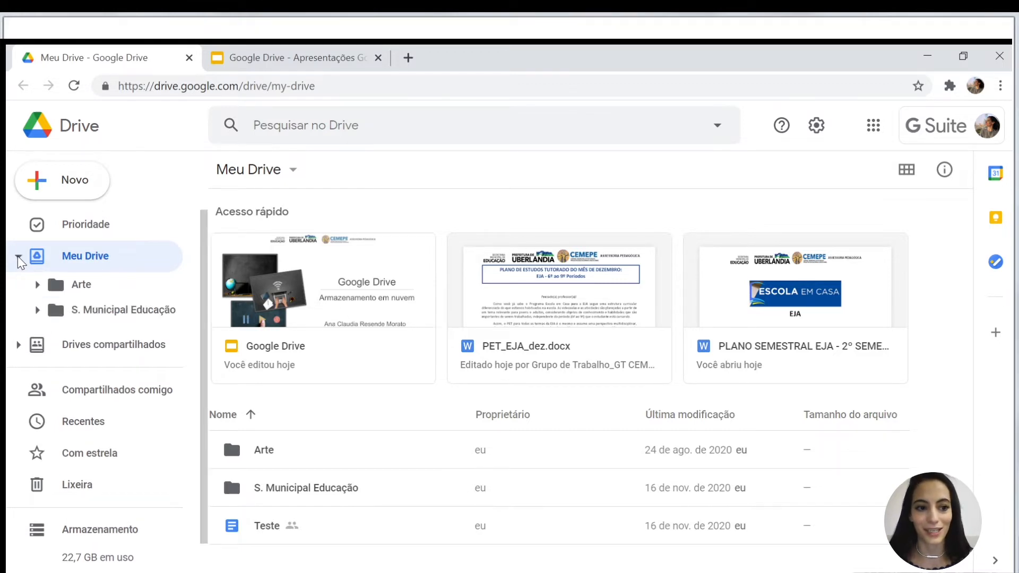
{"action": "left_click", "coordinate": [38, 313]}
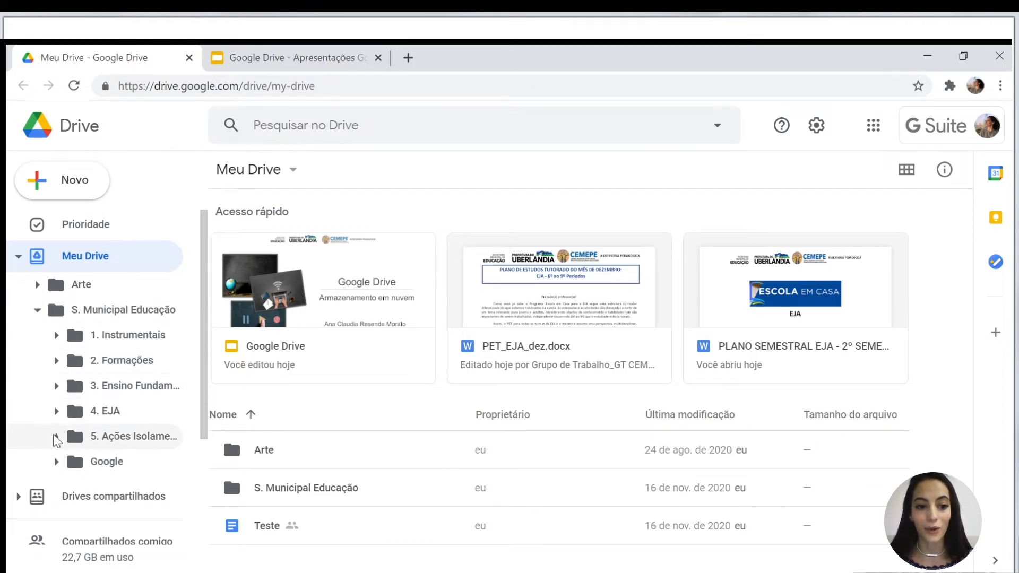
{"action": "left_click", "coordinate": [55, 436]}
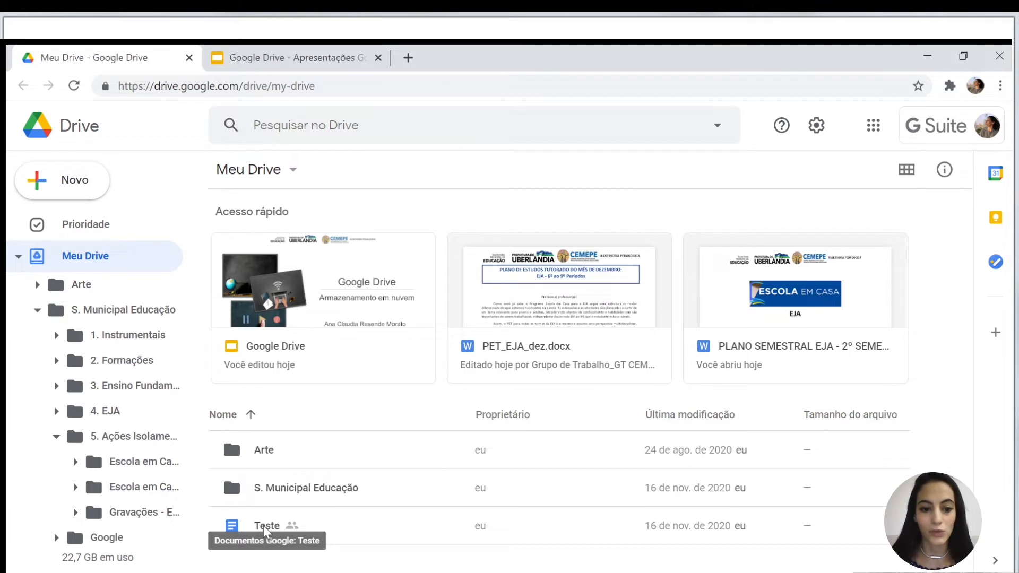
{"action": "mouse_move", "coordinate": [263, 526]}
{"action": "left_mouse_down"}
{"action": "mouse_move", "coordinate": [244, 502]}
{"action": "mouse_move", "coordinate": [118, 464]}
{"action": "mouse_move", "coordinate": [264, 537]}
{"action": "left_mouse_up"}
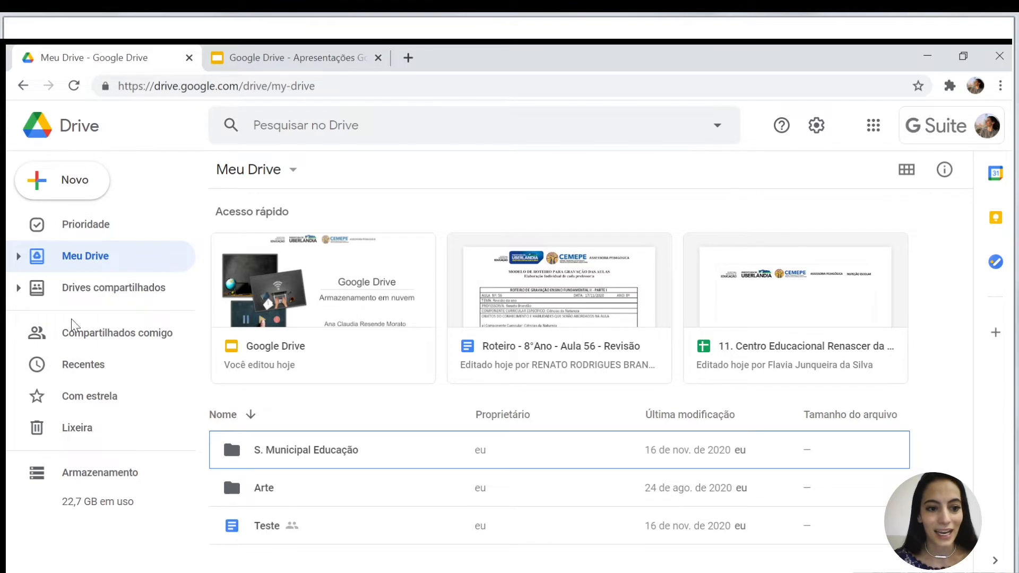
View the recent files and the starred items, and bring up the options for the starred "Itinerários Avaliativos - Sistematização dos Dados" folder.
{"action": "left_click", "coordinate": [87, 369]}
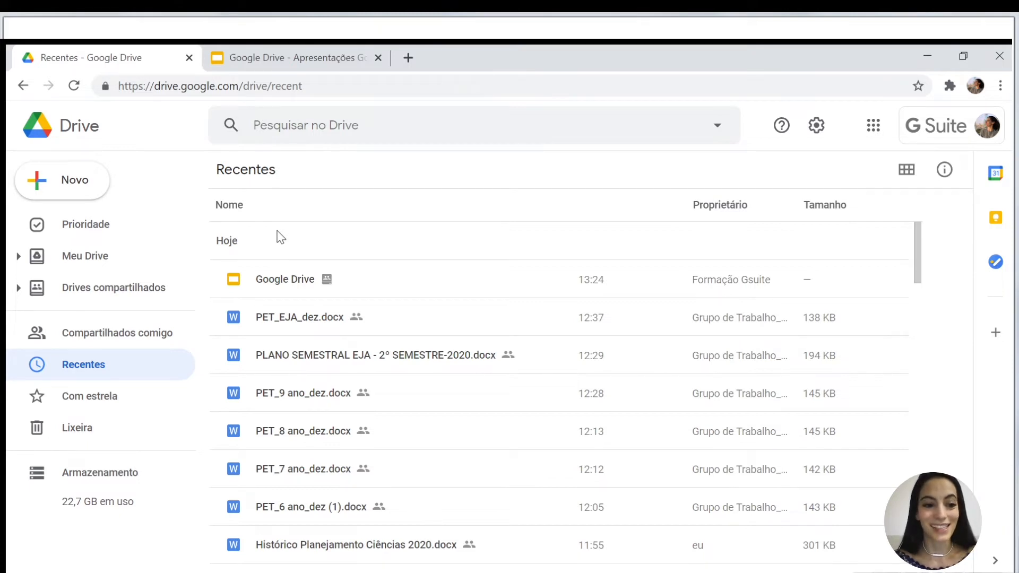
{"action": "left_click", "coordinate": [73, 411]}
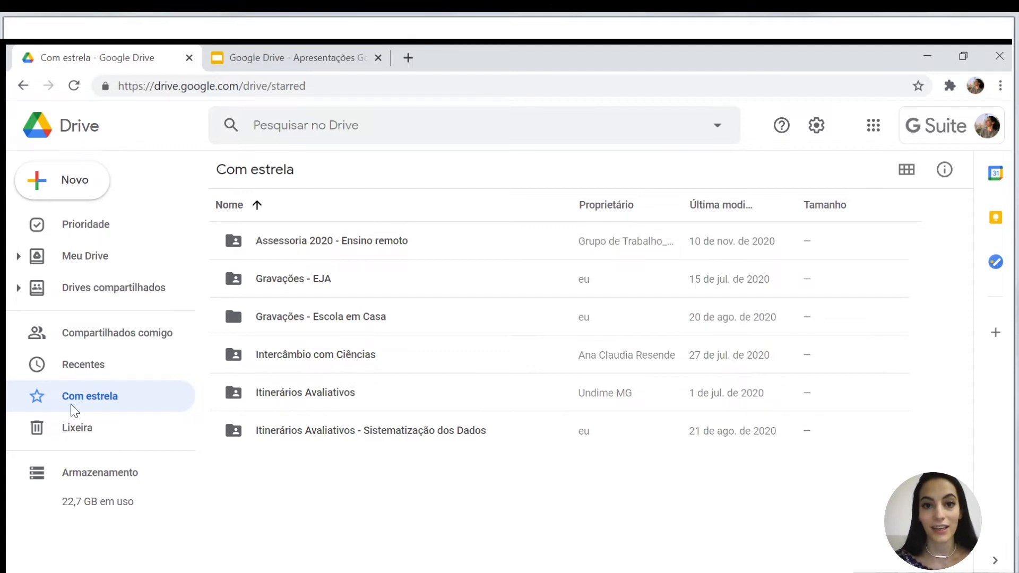
{"action": "right_click", "coordinate": [326, 438]}
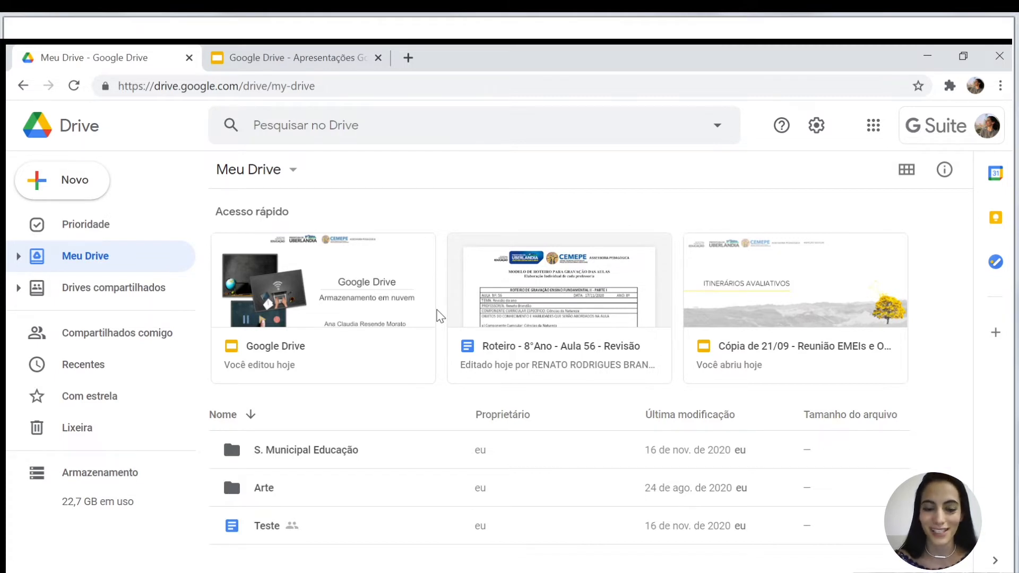
Change the colour of the S. Municipal Educação folder in Meu Drive to blue.
{"action": "right_click", "coordinate": [285, 454]}
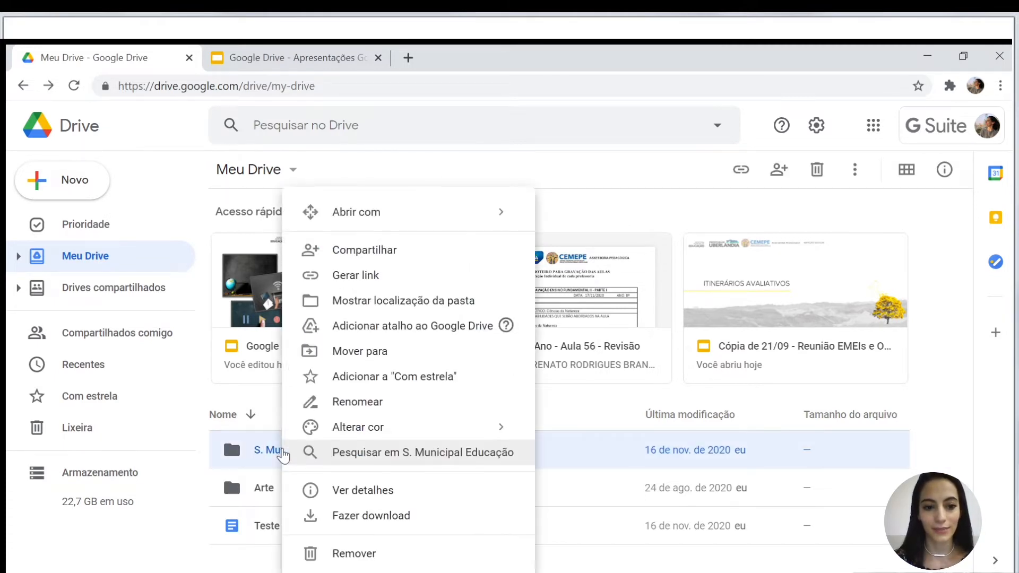
{"action": "mouse_move", "coordinate": [349, 432]}
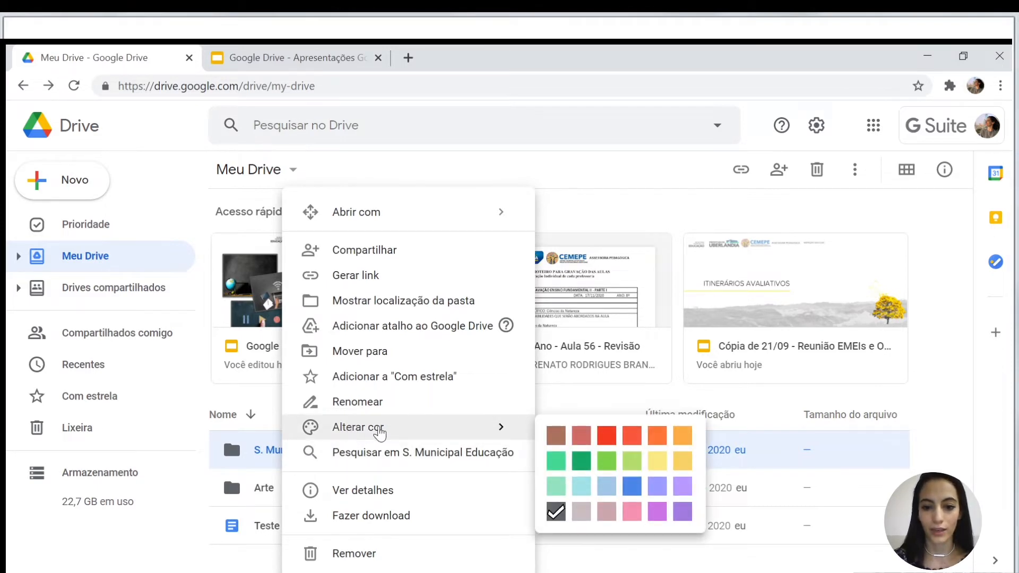
{"action": "mouse_move", "coordinate": [494, 431]}
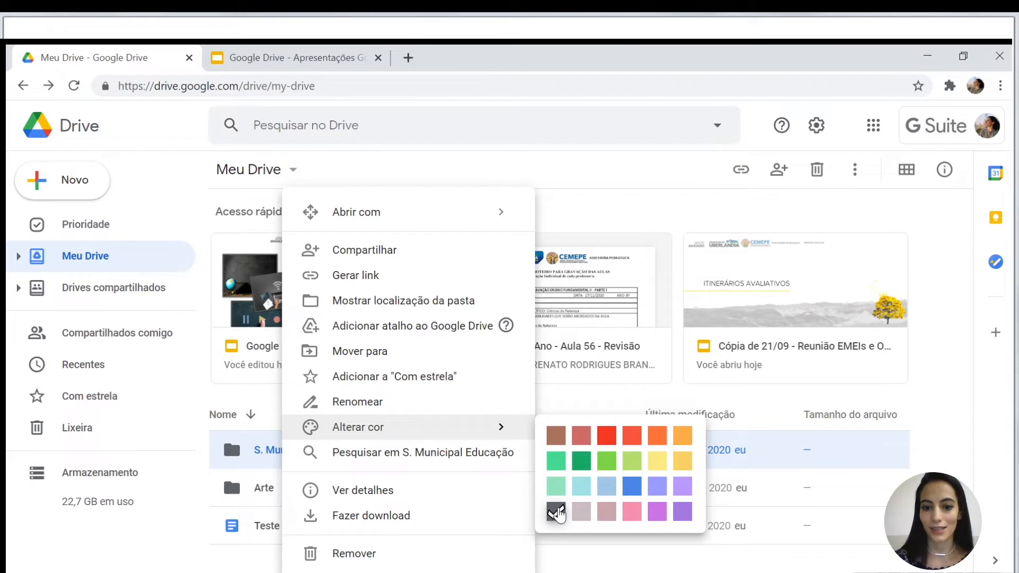
{"action": "left_click", "coordinate": [632, 486]}
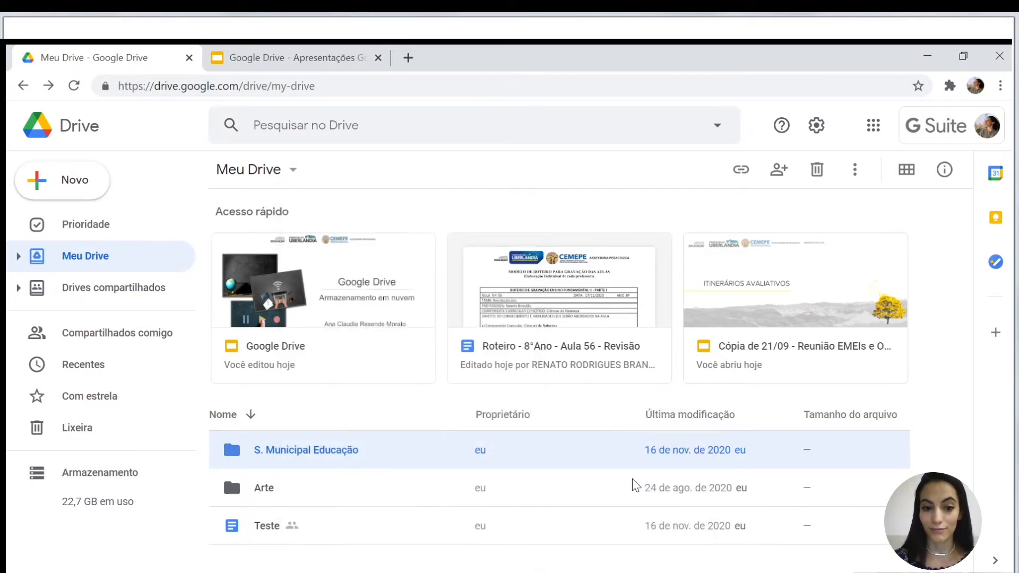
Change the colour of the Arte folder to green and deselect it.
{"action": "right_click", "coordinate": [266, 491]}
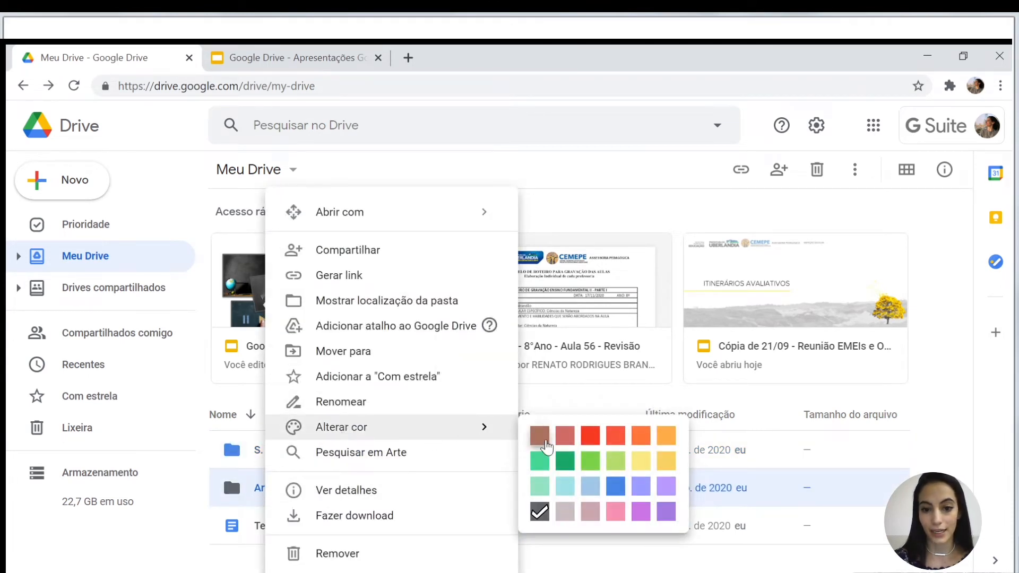
{"action": "left_click", "coordinate": [587, 465]}
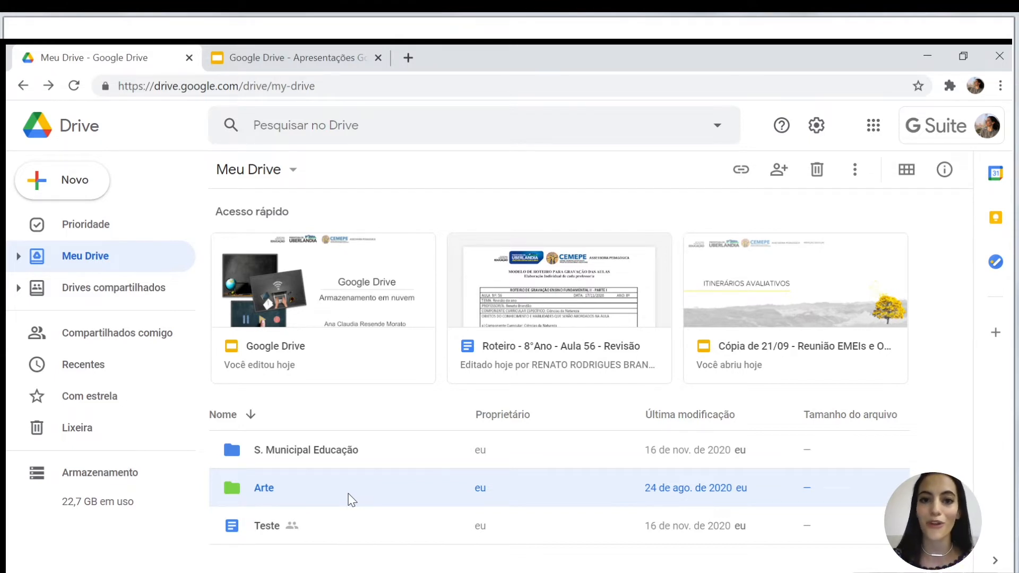
{"action": "left_click", "coordinate": [370, 552]}
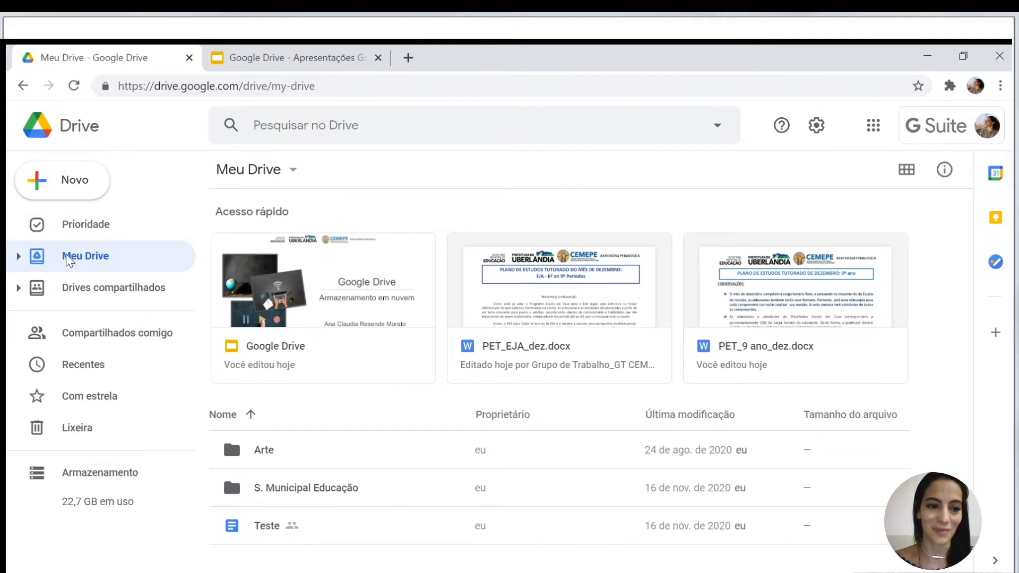
Expand Meu Drive, S. Municipal Educação and "5. Ações Isolame..." in the folder tree to show their nested subfolders.
{"action": "left_click", "coordinate": [19, 257]}
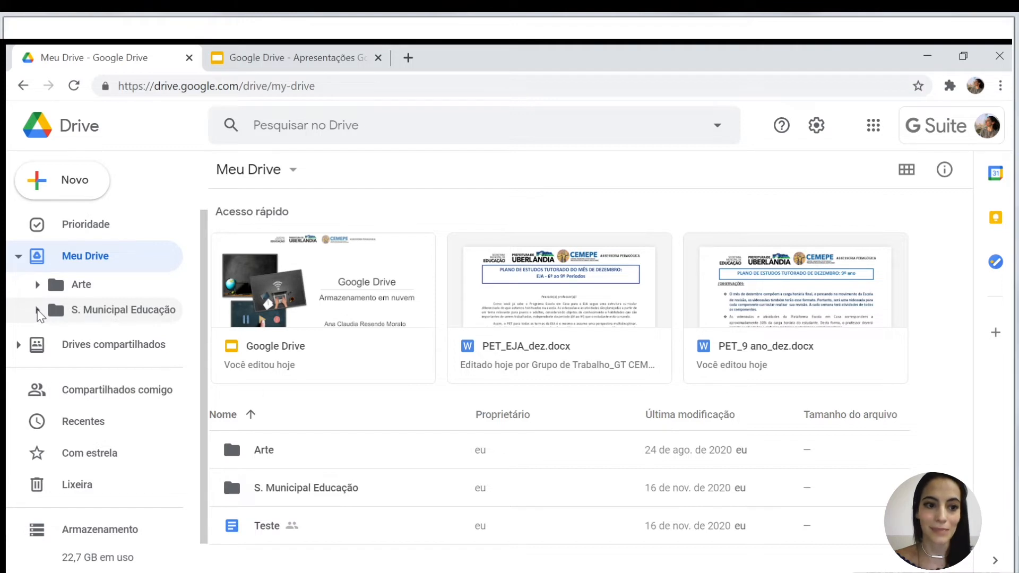
{"action": "left_click", "coordinate": [37, 310]}
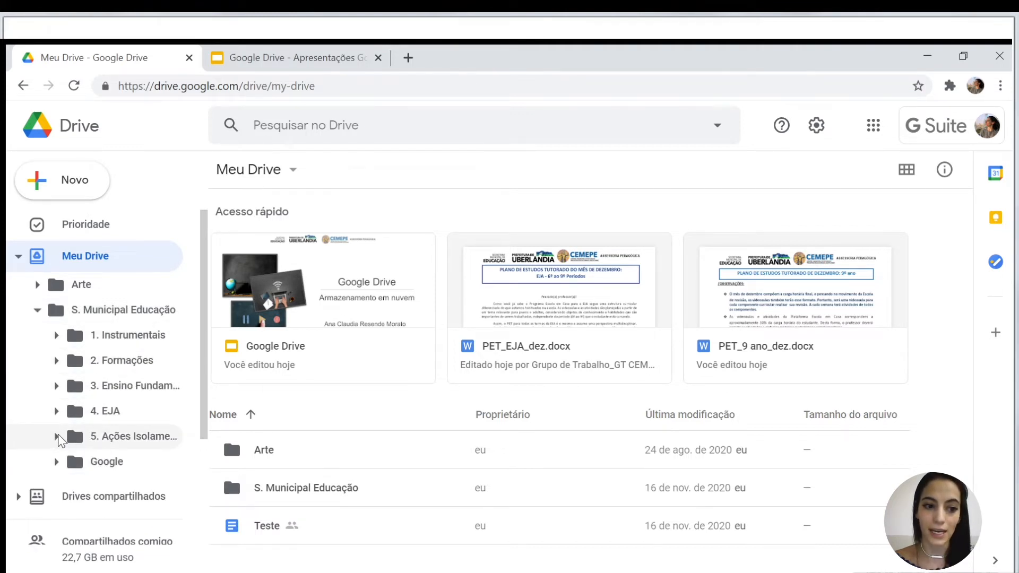
{"action": "left_click", "coordinate": [58, 436]}
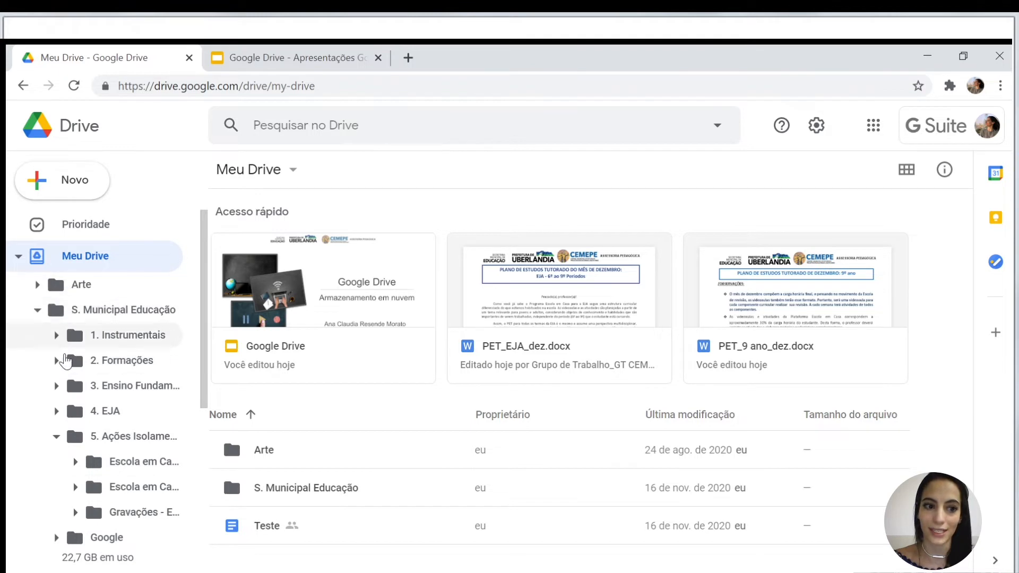
Enter "Ladário - 2020 - 8 ano - 2 Bimestre - Avaliação - Sistema Respiratório" as a Drive search, then clear the query.
{"action": "left_click", "coordinate": [285, 123]}
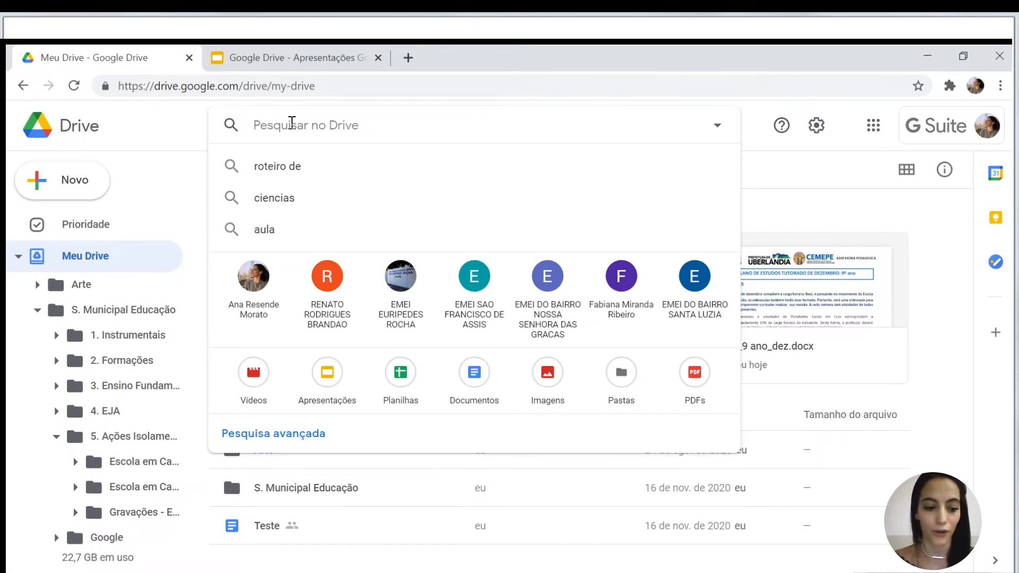
{"action": "type", "text": "La"}
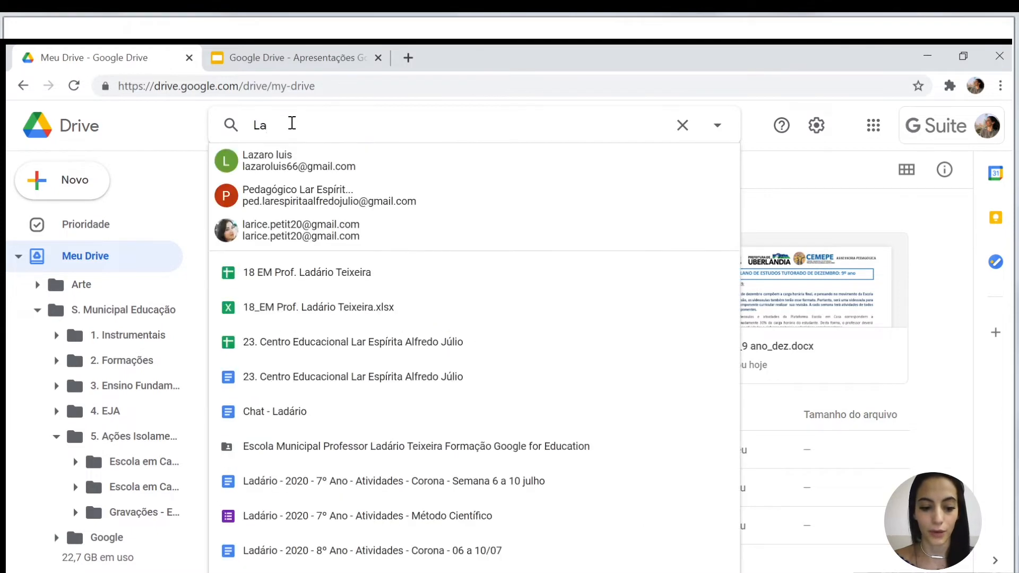
{"action": "type", "text": "dário -"}
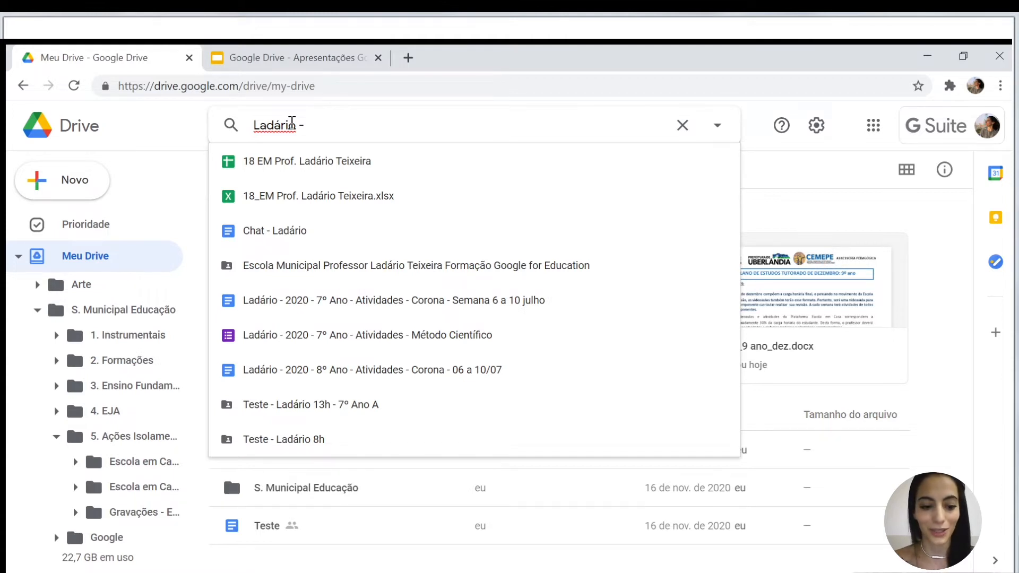
{"action": "type", "text": "2020 -"}
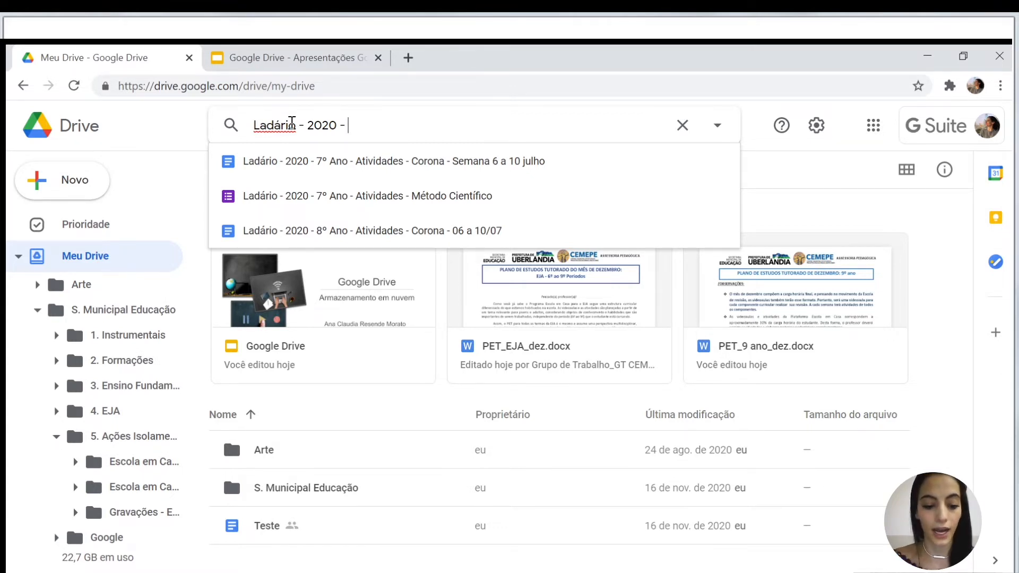
{"action": "type", "text": "8 ano -"}
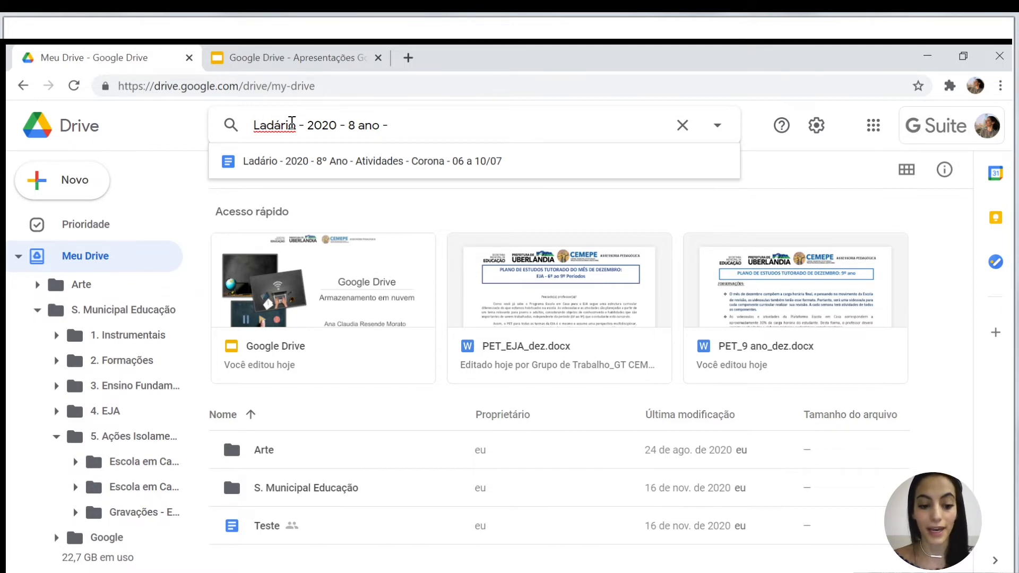
{"action": "type", "text": "2"}
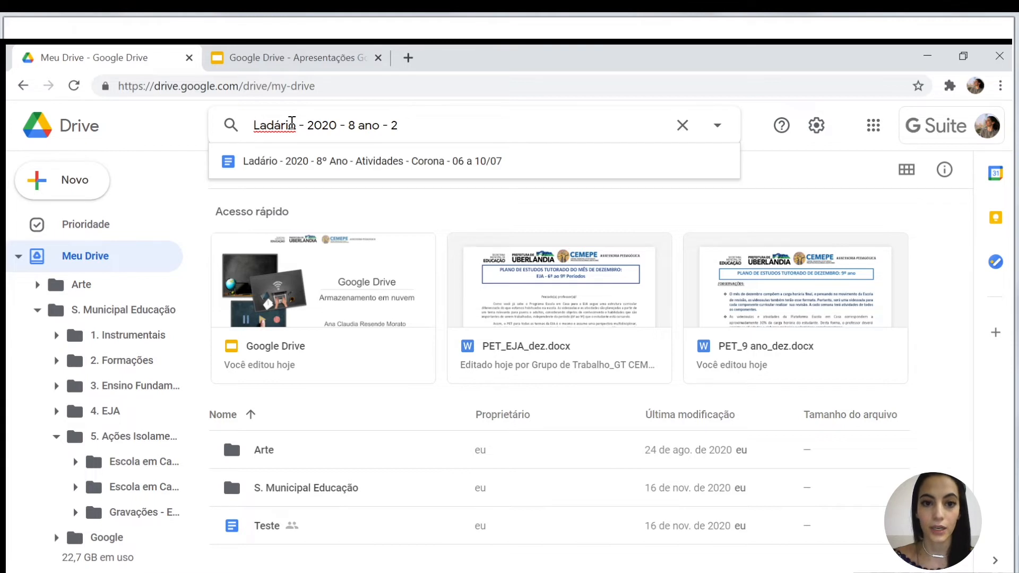
{"action": "type", "text": " Bimestre -"}
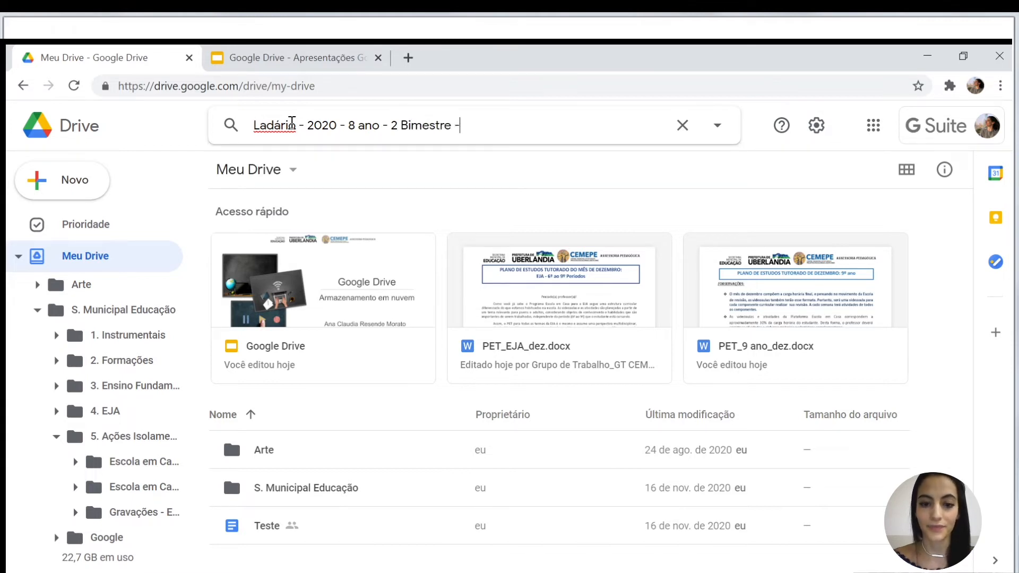
{"action": "type", "text": " A"}
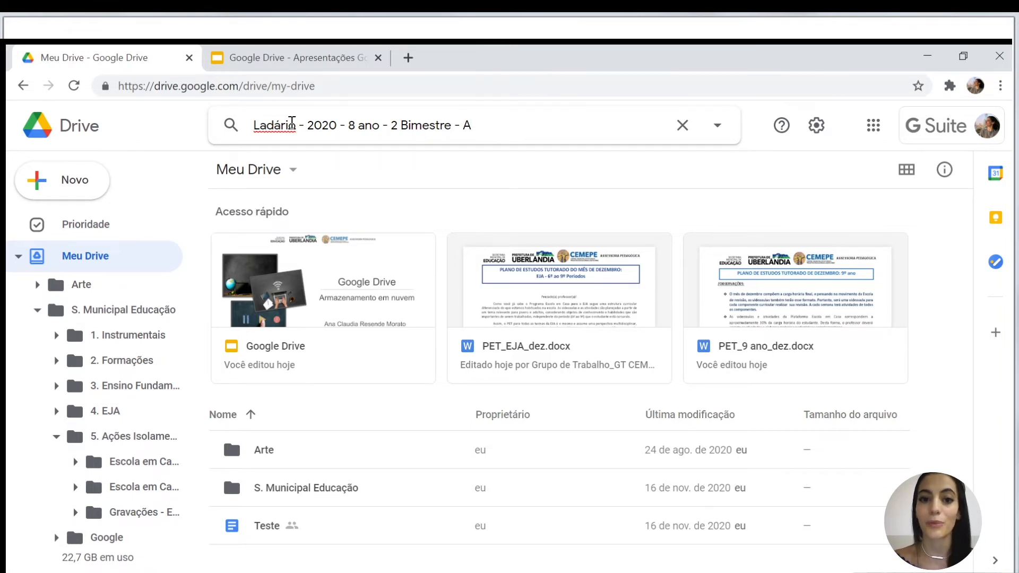
{"action": "type", "text": "vali"}
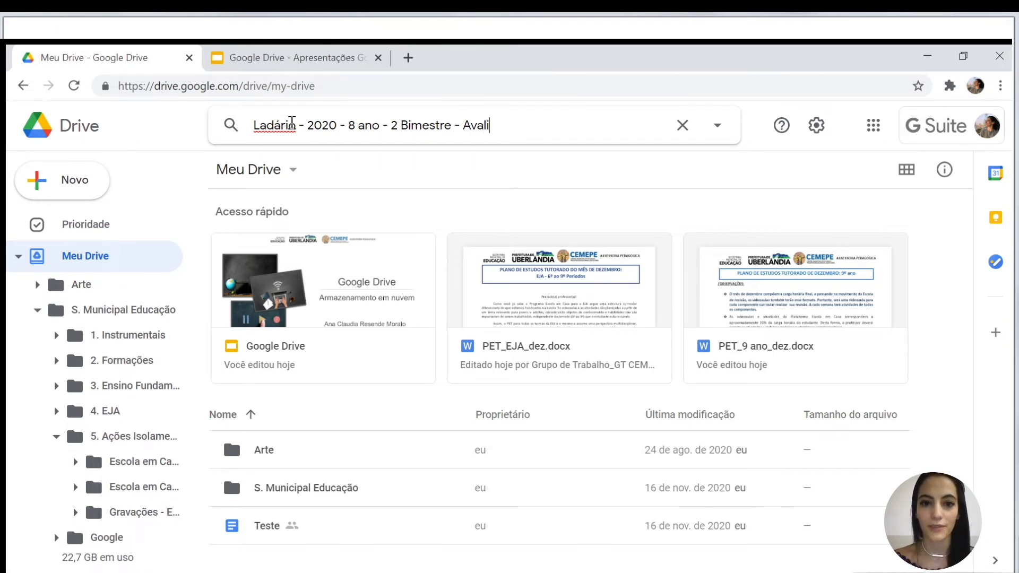
{"action": "type", "text": "ação - "}
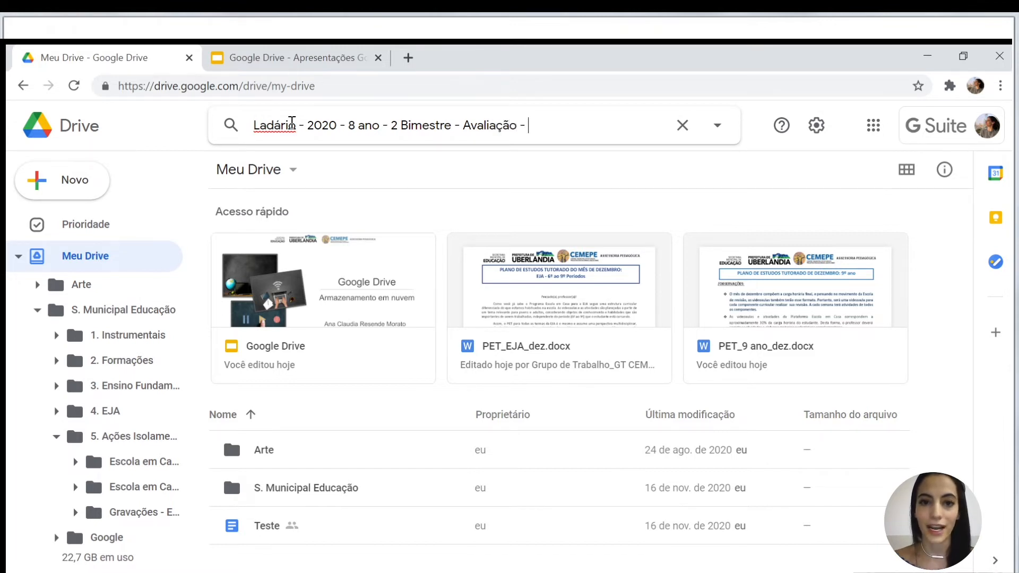
{"action": "type", "text": "Sittema Res"}
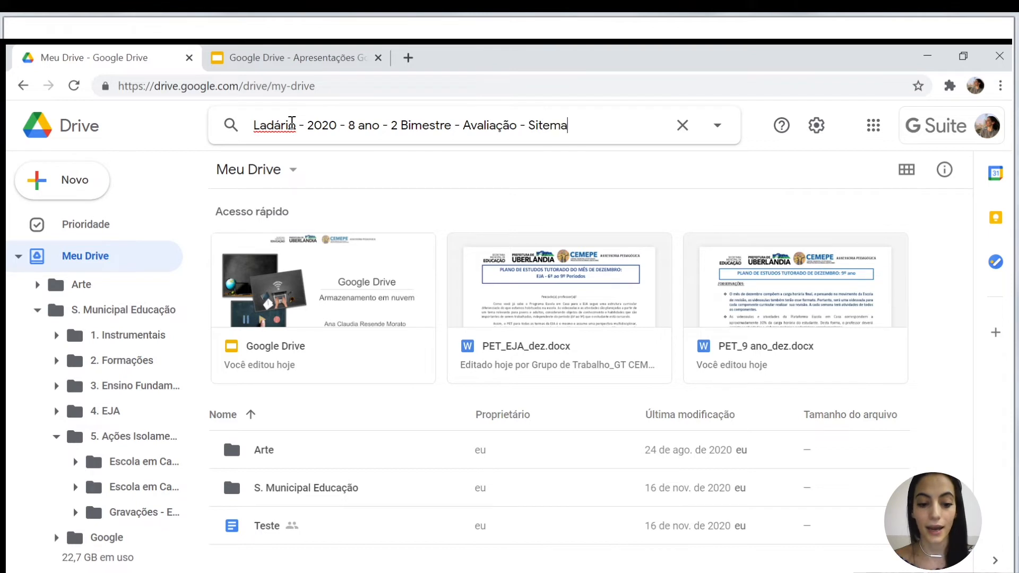
{"action": "type", "text": "pi"}
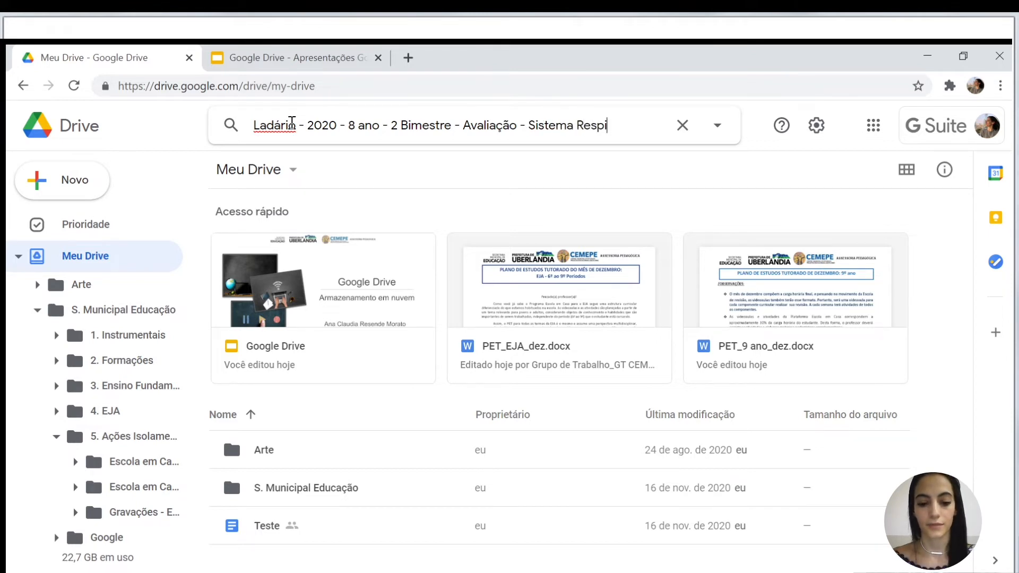
{"action": "type", "text": "ratório"}
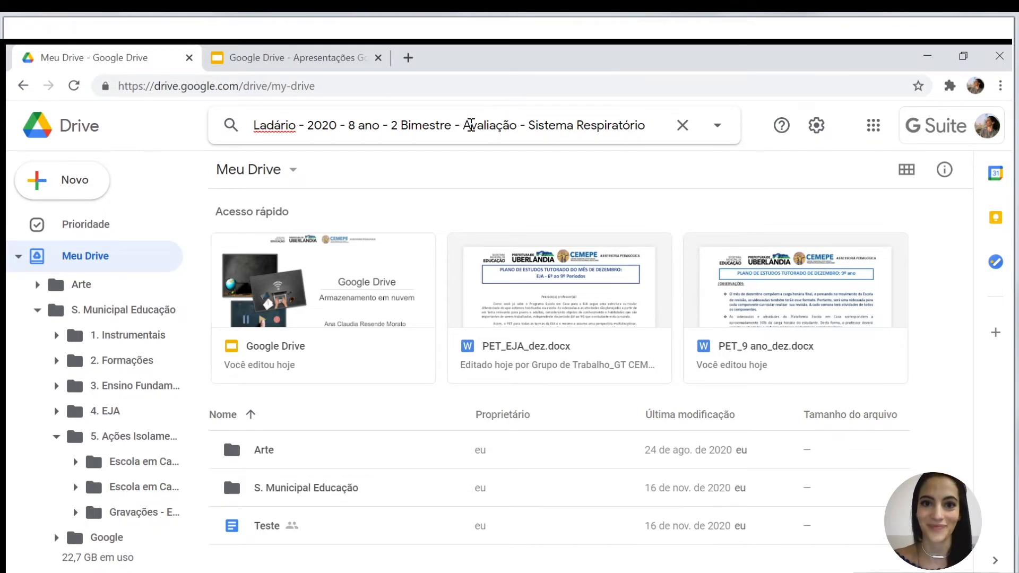
{"action": "left_click", "coordinate": [683, 125]}
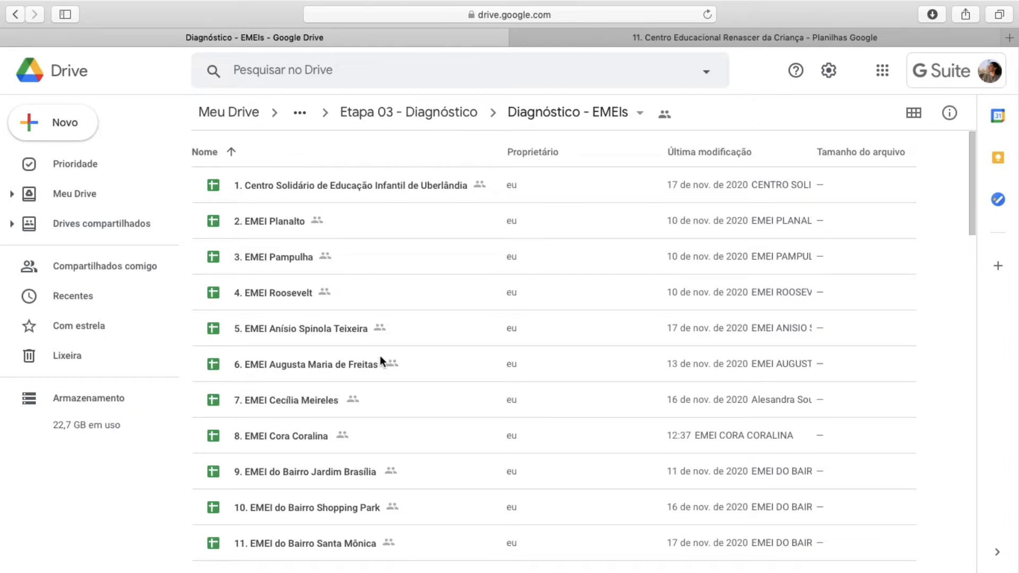
Display the activity and the file details of the "3. EMEI Pampulha" spreadsheet in the Diagnóstico - EMEIs folder.
{"action": "left_click", "coordinate": [274, 260]}
{"action": "right_click", "coordinate": [274, 260]}
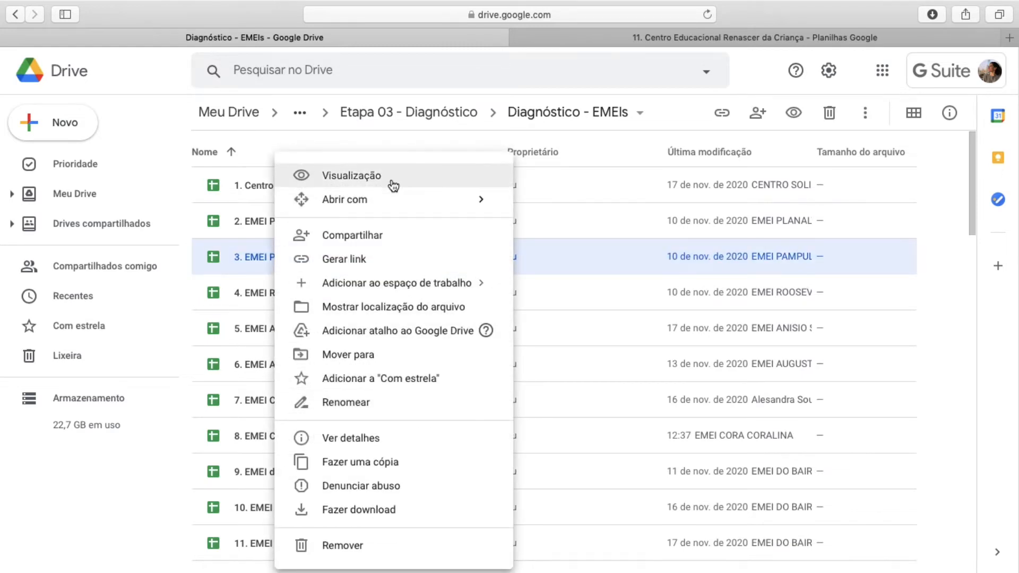
{"action": "left_click", "coordinate": [337, 440]}
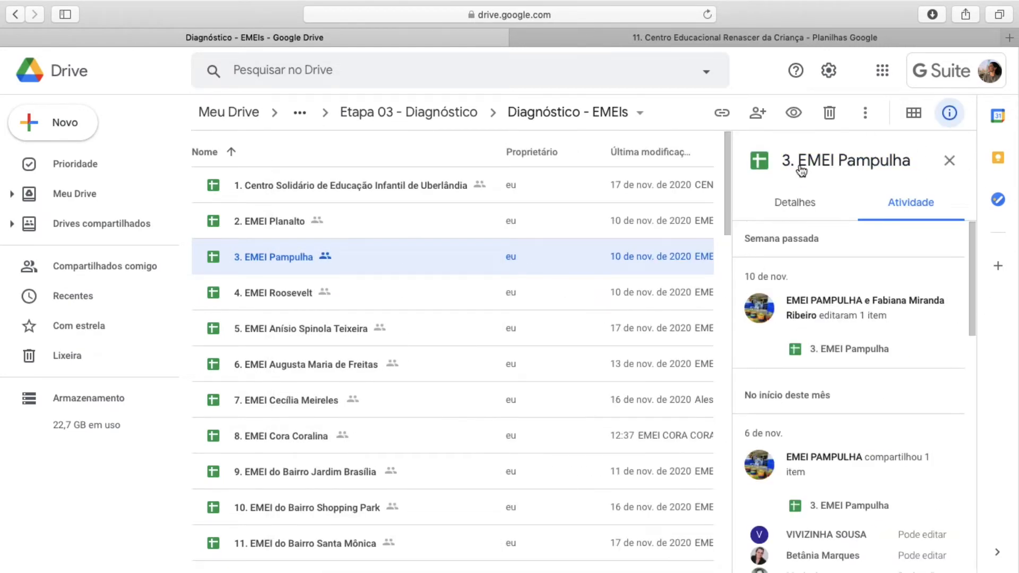
{"action": "left_click", "coordinate": [794, 206]}
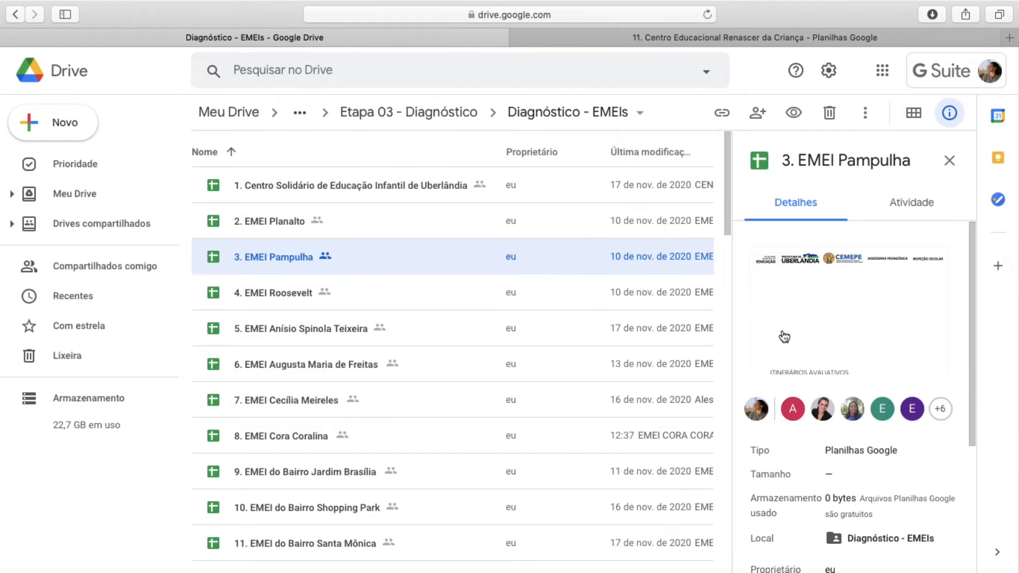
Examine the details and activity history of the "3. EMEI Pampulha" spreadsheet, showing everyone listed in the 6 November sharing entry.
{"action": "scroll", "coordinate": [796, 457], "scroll_direction": "down", "scroll_amount": 3}
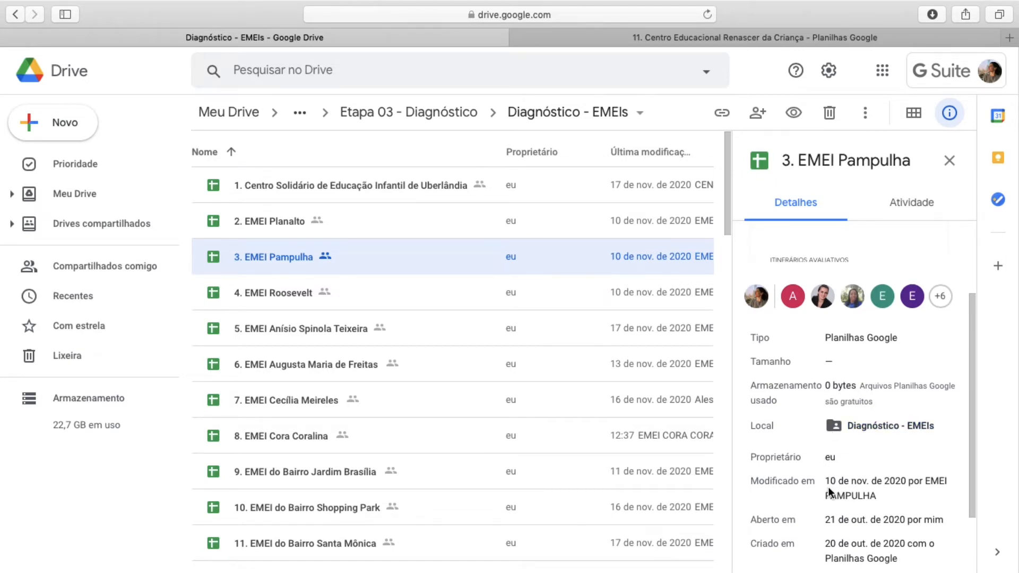
{"action": "scroll", "coordinate": [844, 540], "scroll_direction": "up", "scroll_amount": 3}
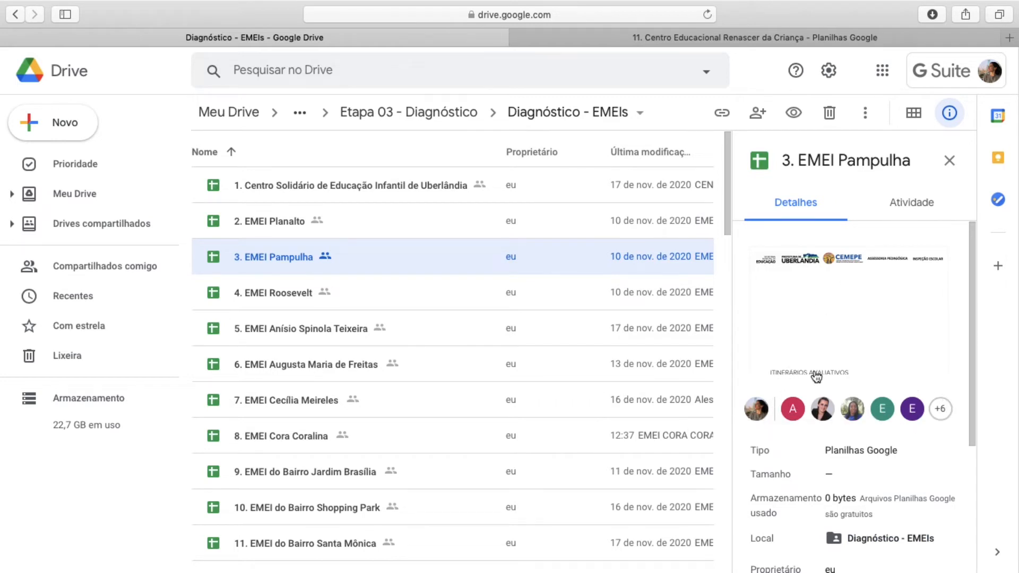
{"action": "left_click", "coordinate": [915, 203]}
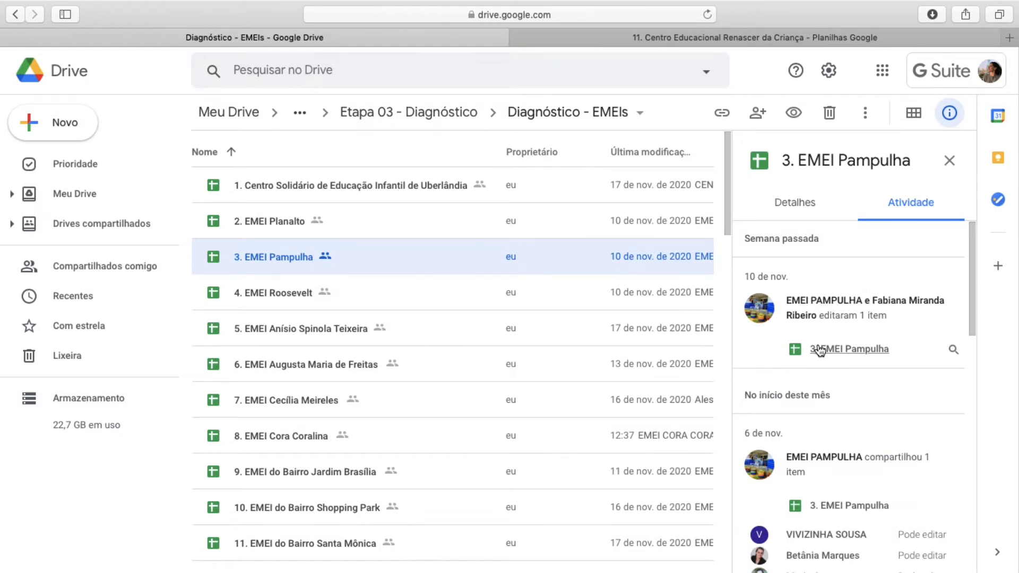
{"action": "scroll", "coordinate": [836, 307], "scroll_direction": "down", "scroll_amount": 3}
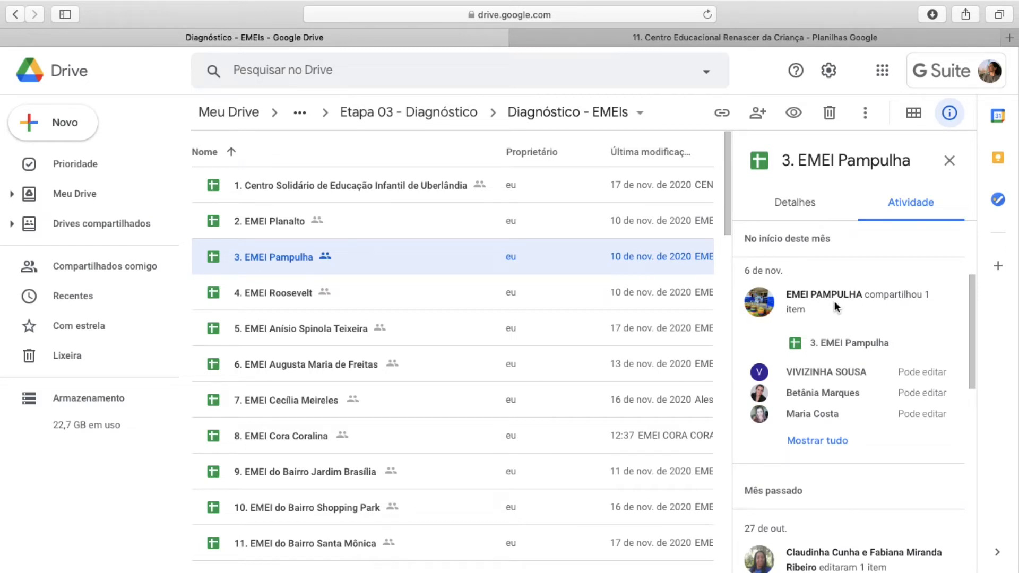
{"action": "left_click", "coordinate": [791, 441]}
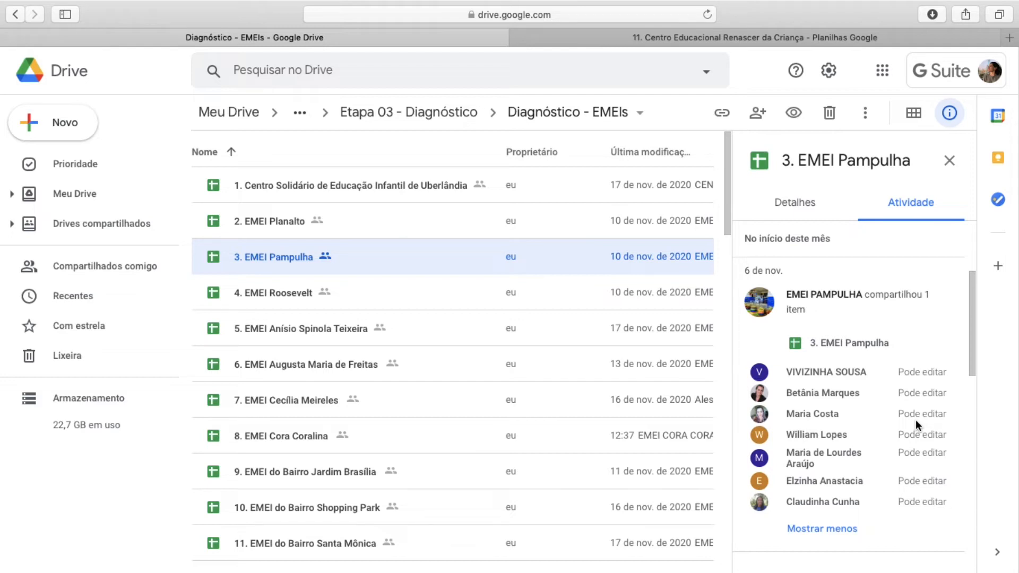
{"action": "scroll", "coordinate": [916, 419], "scroll_direction": "down", "scroll_amount": 4}
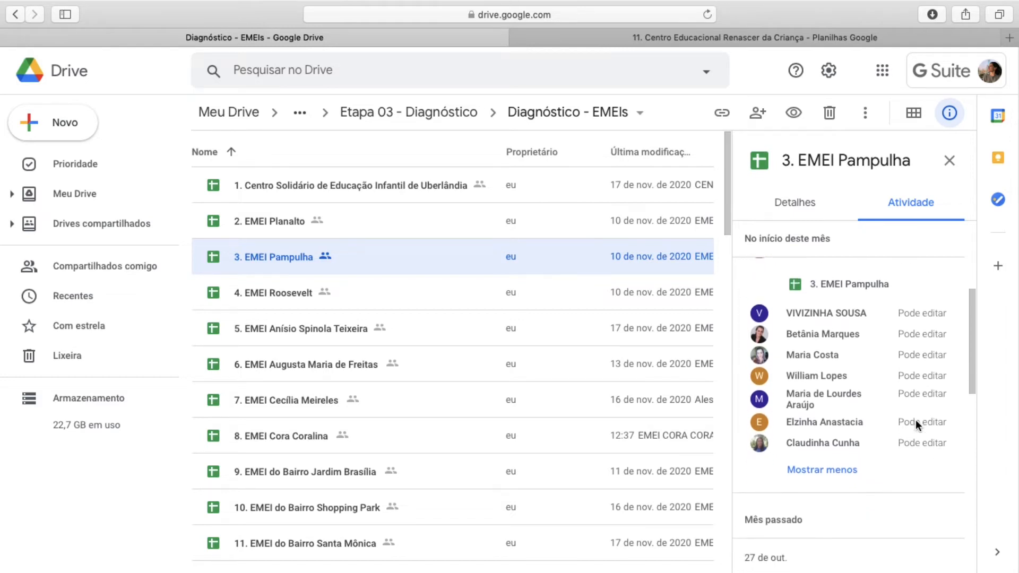
{"action": "scroll", "coordinate": [916, 419], "scroll_direction": "down", "scroll_amount": 5}
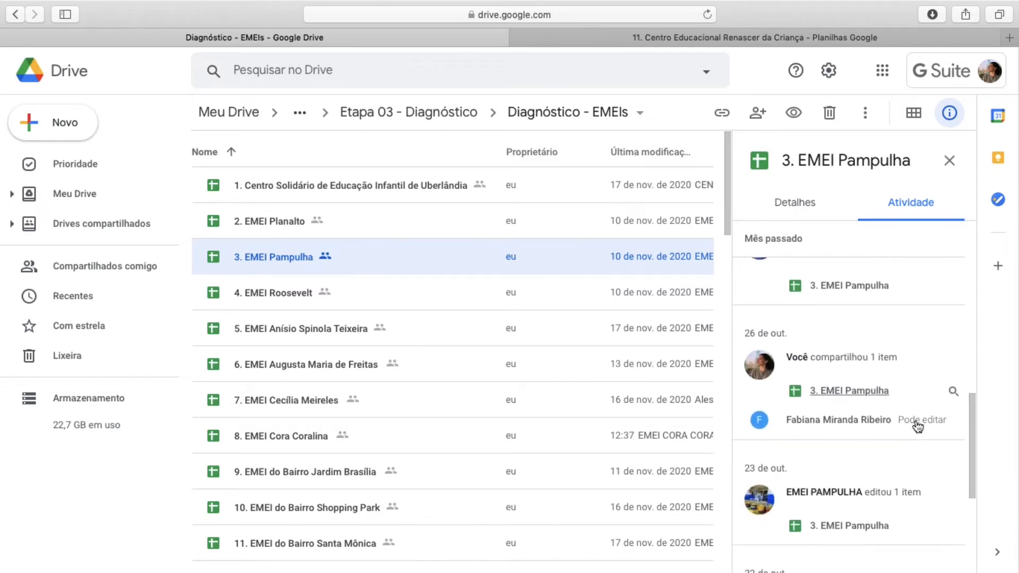
{"action": "scroll", "coordinate": [918, 426], "scroll_direction": "down", "scroll_amount": 3}
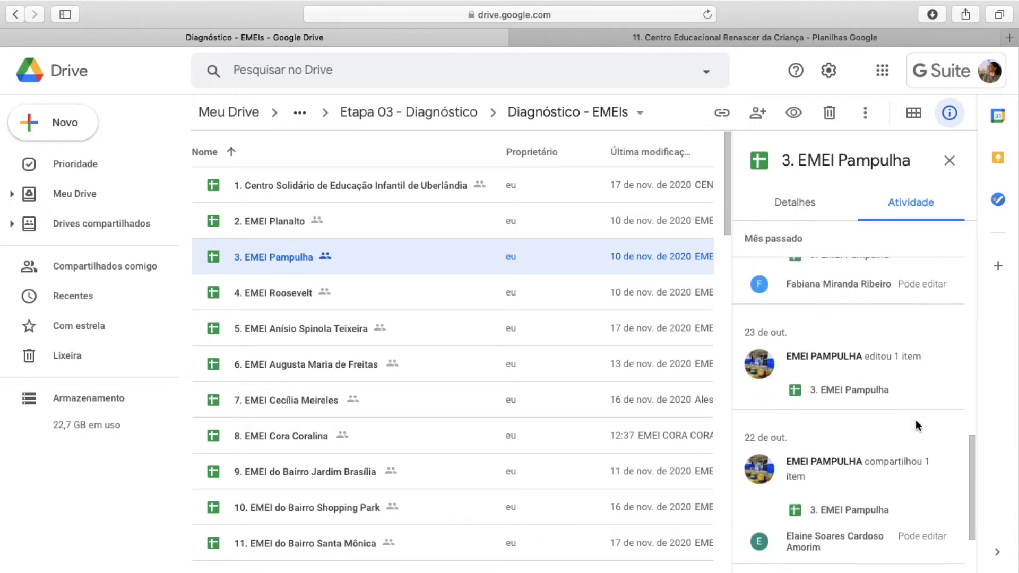
{"action": "scroll", "coordinate": [917, 420], "scroll_direction": "down", "scroll_amount": 5}
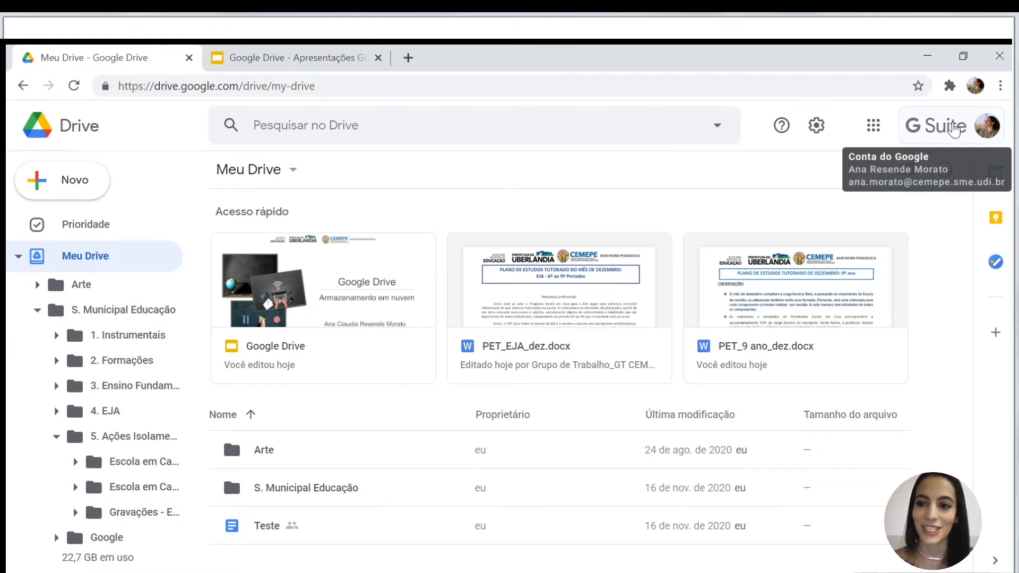
Open the Google Account management page from Drive and display its Informações pessoais section.
{"action": "left_click", "coordinate": [954, 129]}
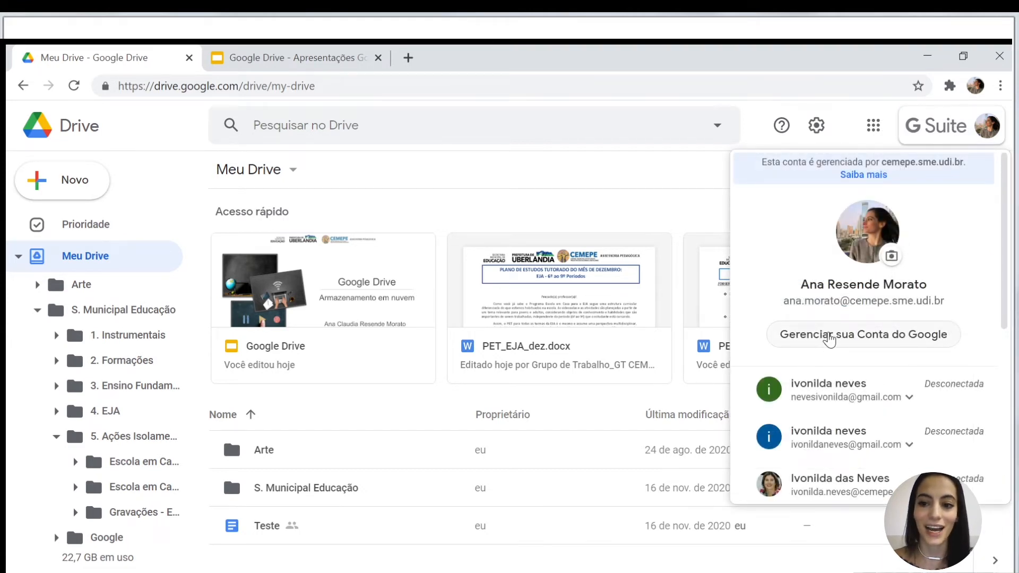
{"action": "left_click", "coordinate": [830, 337]}
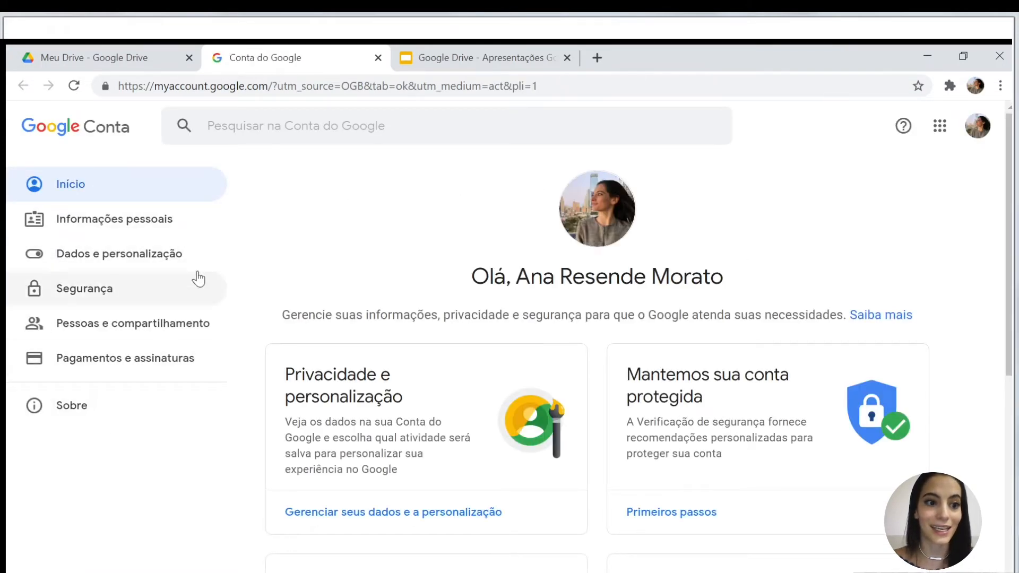
{"action": "left_click", "coordinate": [88, 227]}
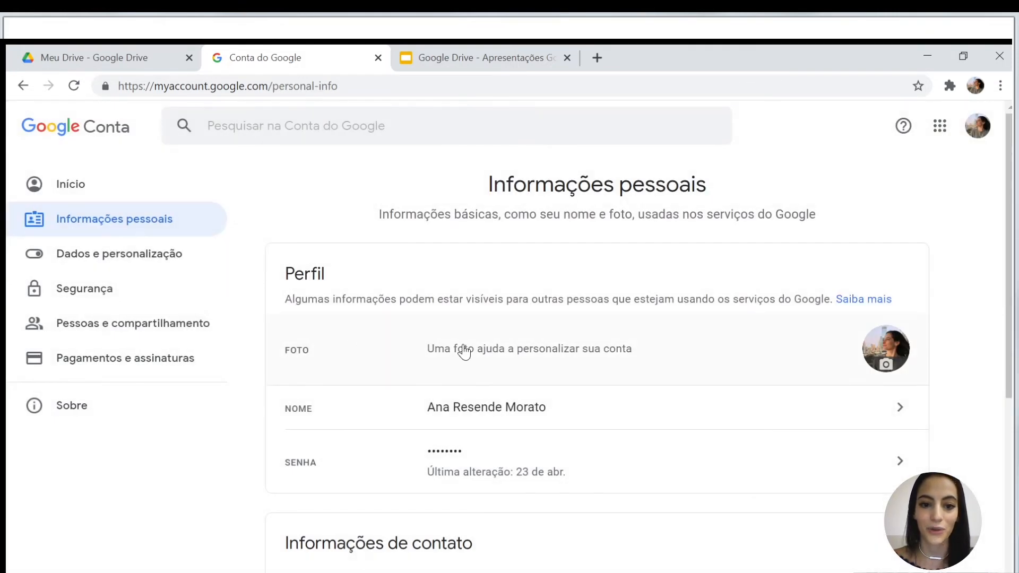
View the upload and Suas fotos options for choosing a profile photo, and close the Google Account page without changing it.
{"action": "left_click", "coordinate": [495, 352]}
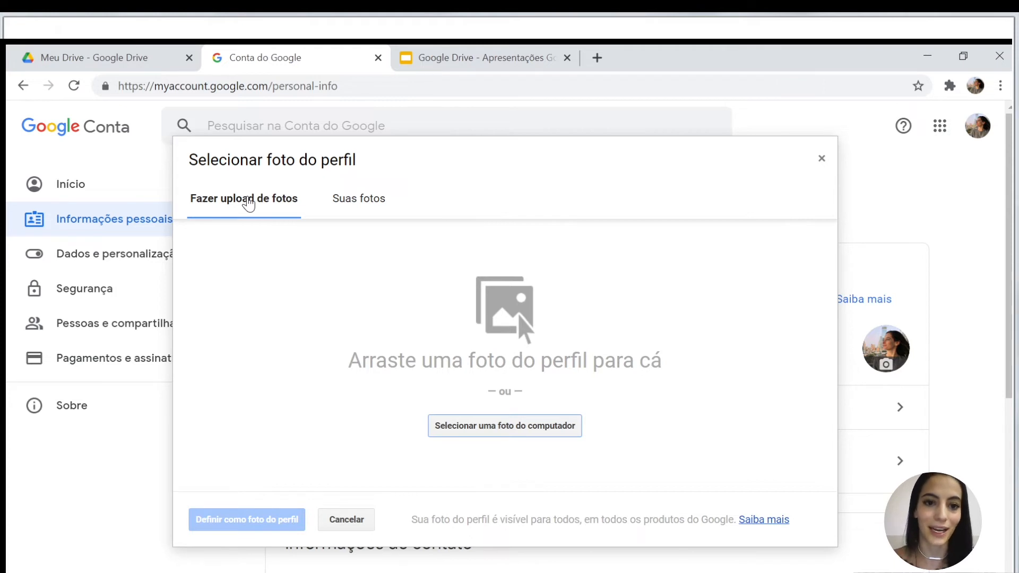
{"action": "left_click", "coordinate": [370, 201]}
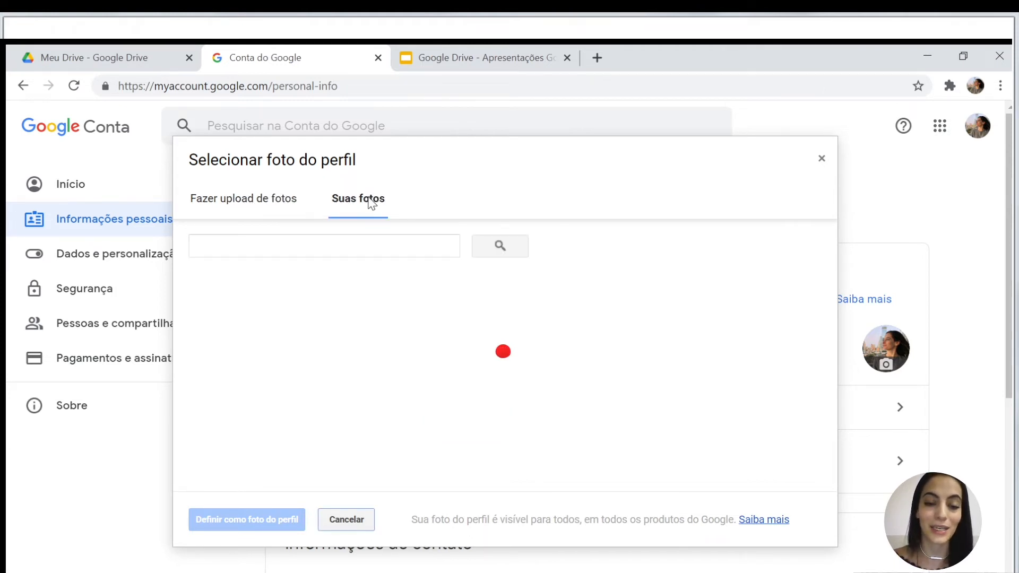
{"action": "left_click", "coordinate": [260, 200]}
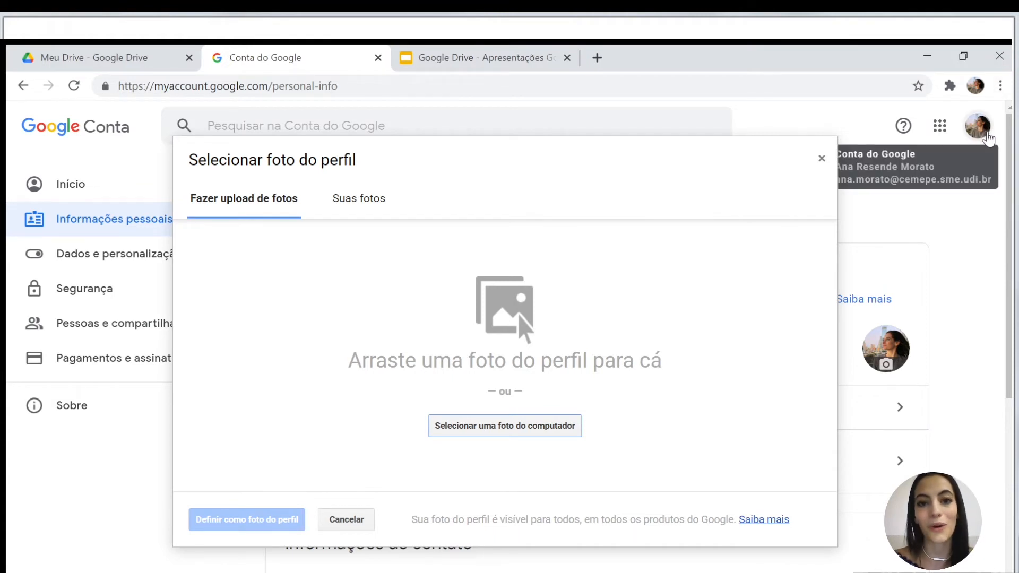
{"action": "key", "text": "ctrl+w"}
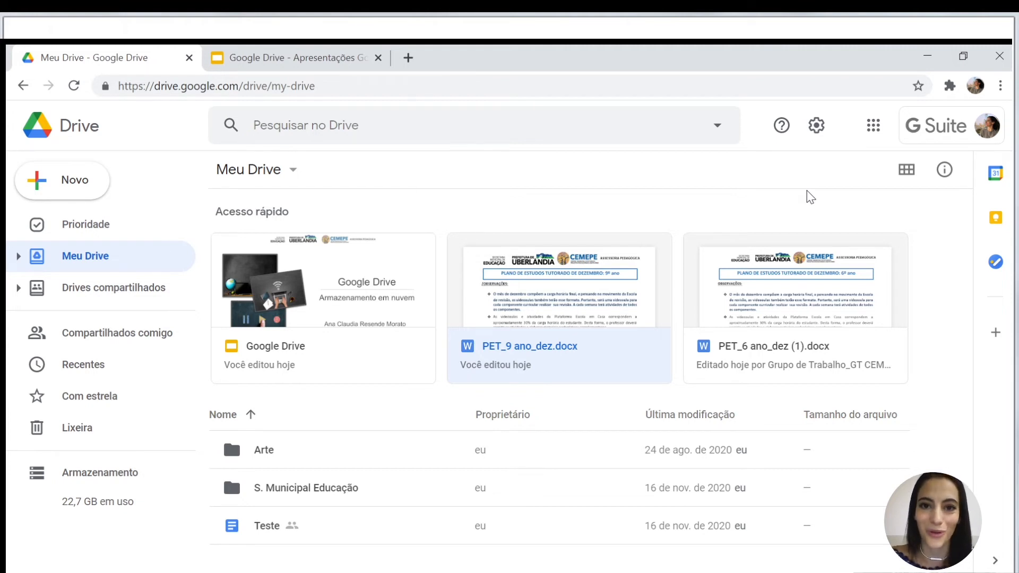
Move the Teste document in Meu Drive to the trash and undo the removal.
{"action": "left_click", "coordinate": [264, 528]}
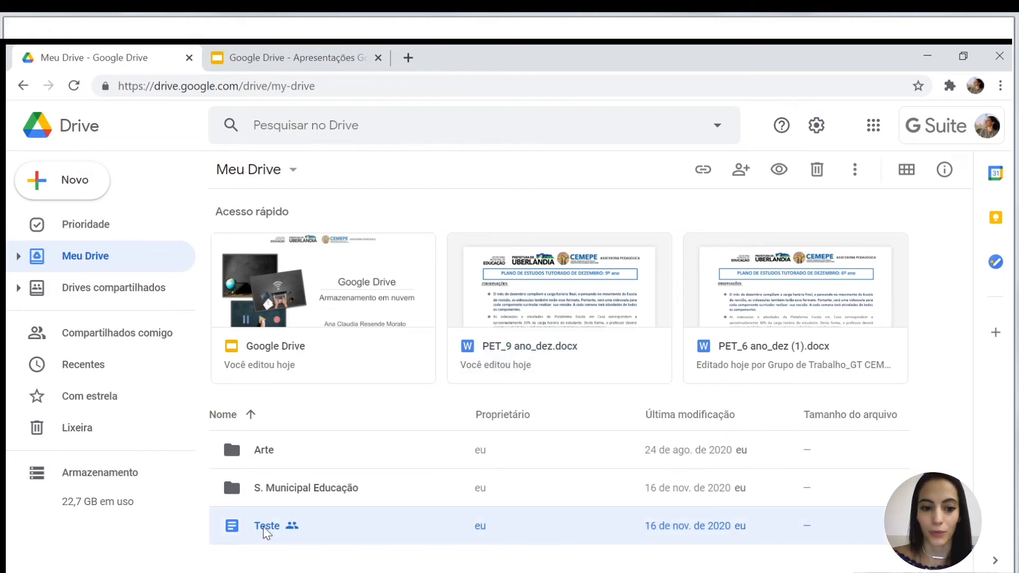
{"action": "right_click", "coordinate": [265, 531]}
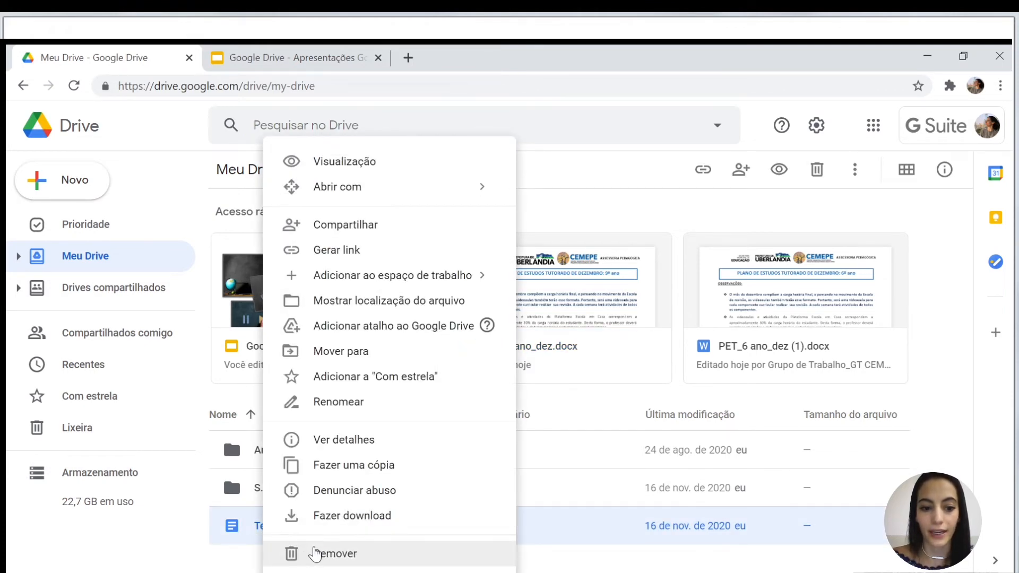
{"action": "left_click", "coordinate": [316, 554]}
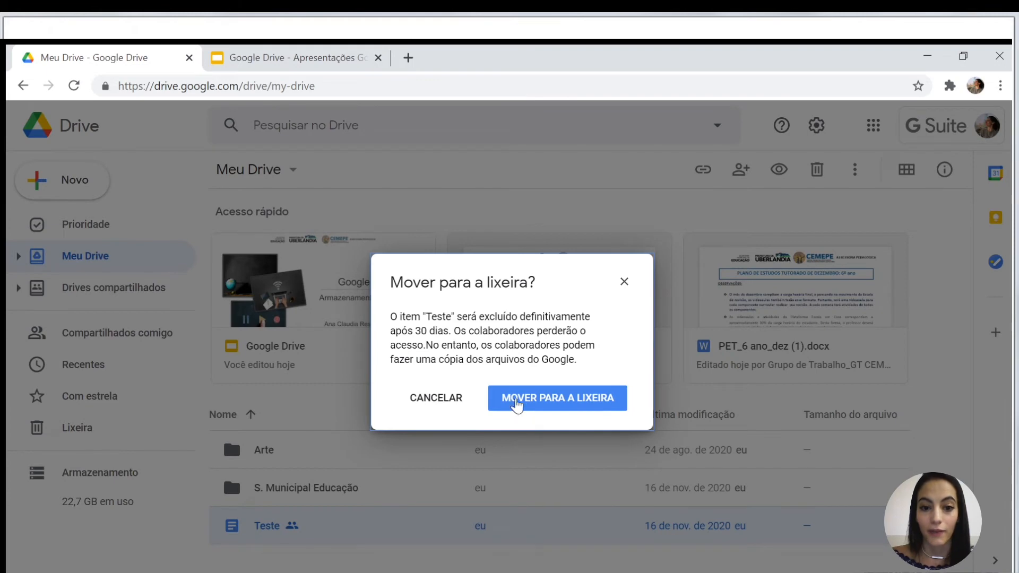
{"action": "left_click", "coordinate": [514, 398]}
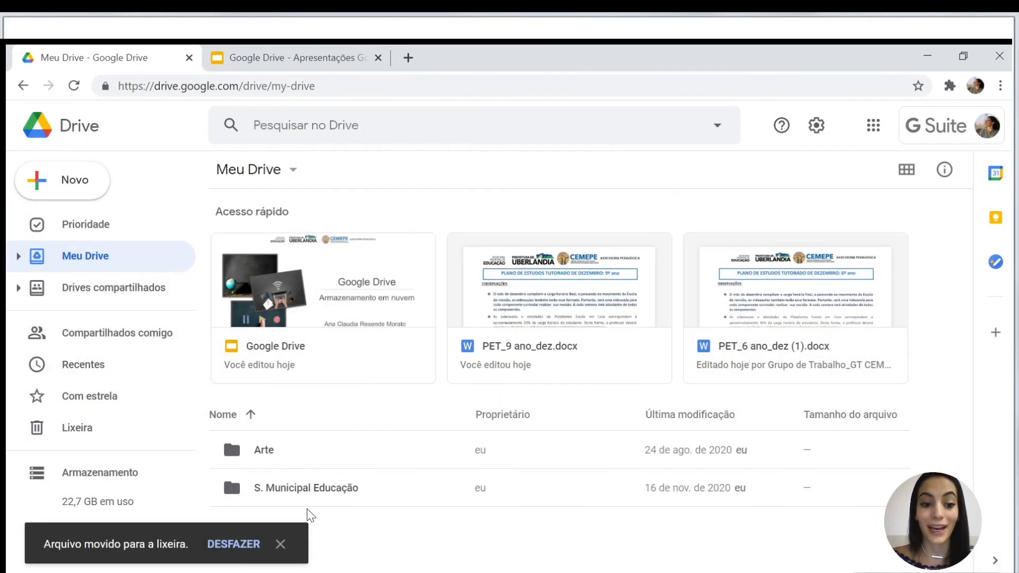
{"action": "left_click", "coordinate": [230, 545]}
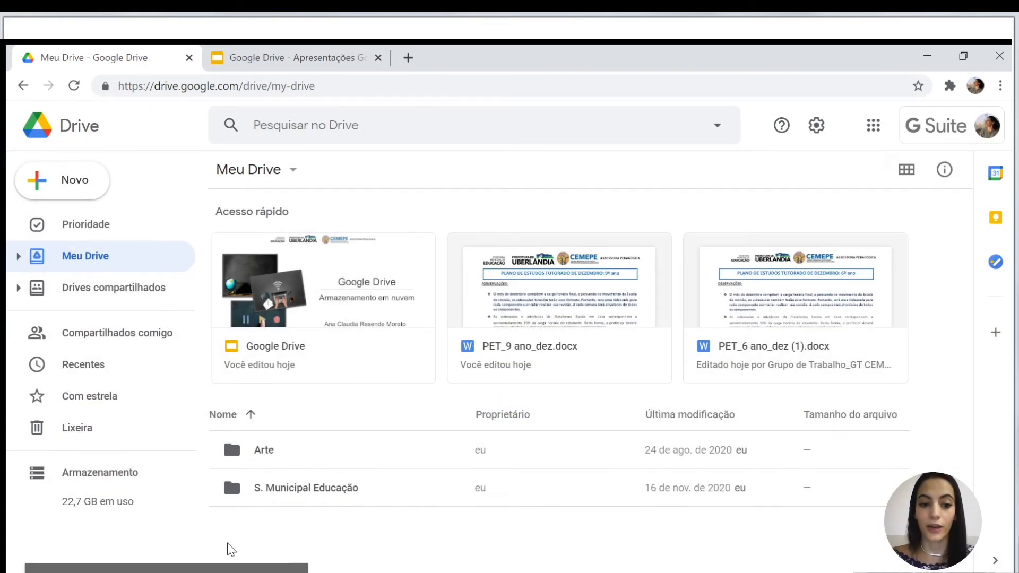